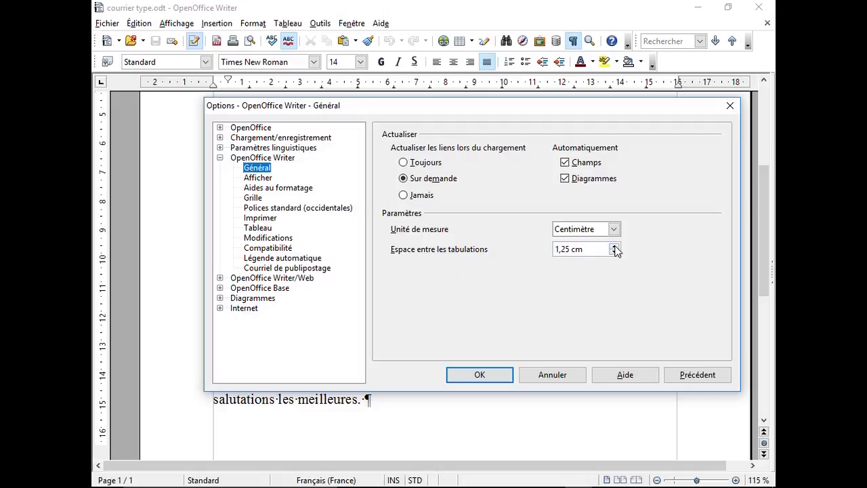
Step: Try adjusting the spacing between tabs in the general Writer options and accept the dialog
click(614, 247)
click(614, 253)
click(614, 253)
click(483, 376)
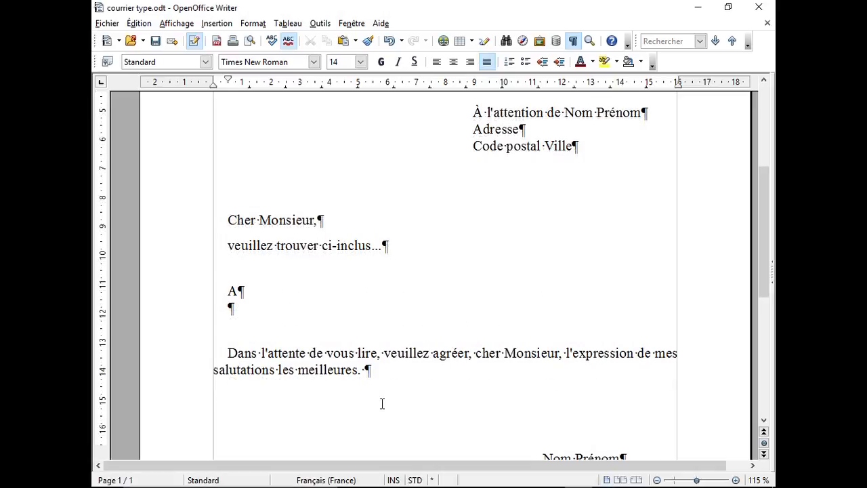
Step: Complete the letter row after A with tab-separated BB, CCCCC, D, EEEEEEE, FF and GGGGGGGGGG
text(- BB - CCCCC)
text( - )
text(D)
text( - EEEEEEE)
text( - FF)
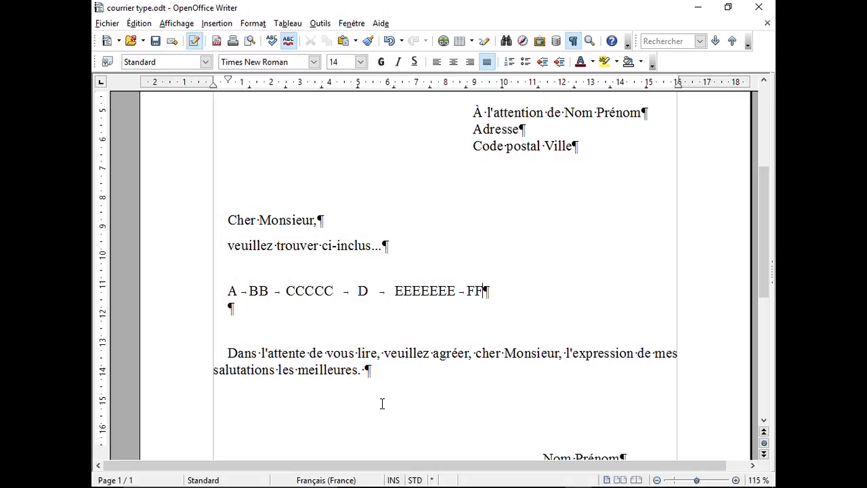
text( - GGGGGGGGGG)
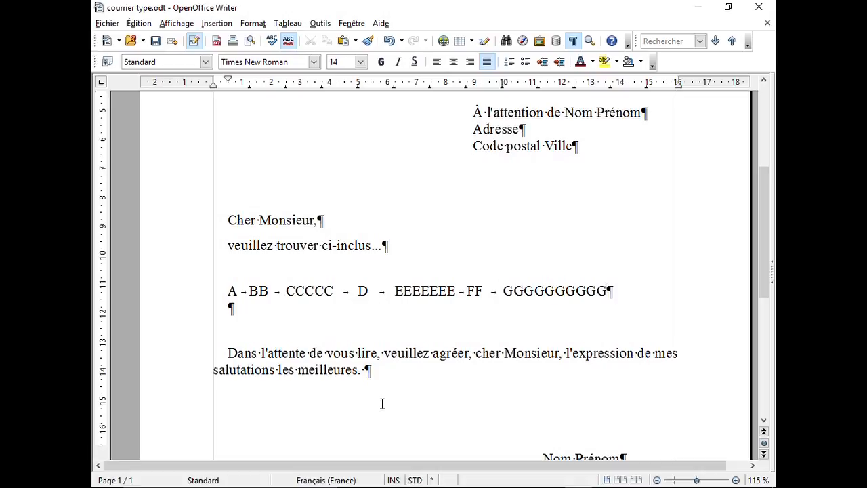
Step: Add a second tab-separated row below with 123, 12345, 123456789, 12, 12345, 123456789 and 12
key(Return)
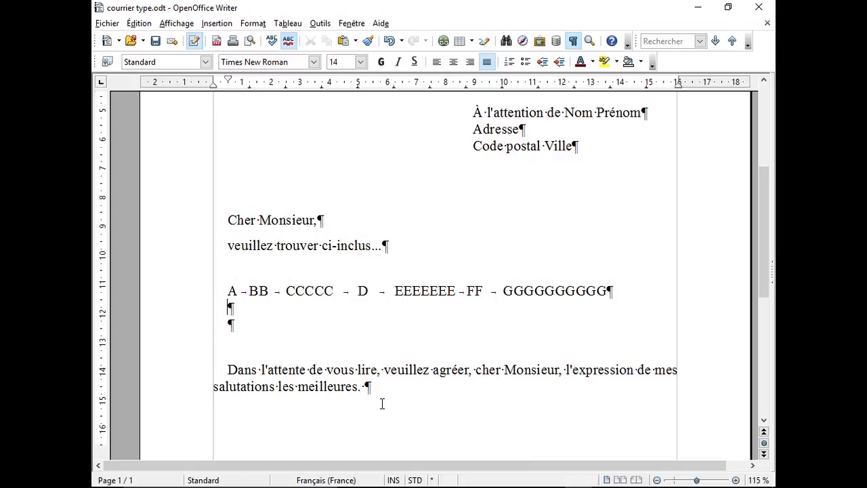
text(12312345123456789-12)
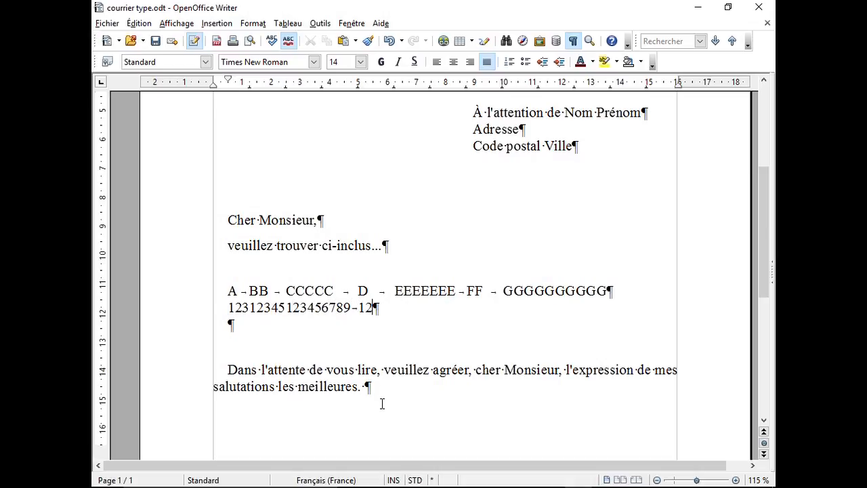
key(Tab)
text(12345123456789-12)
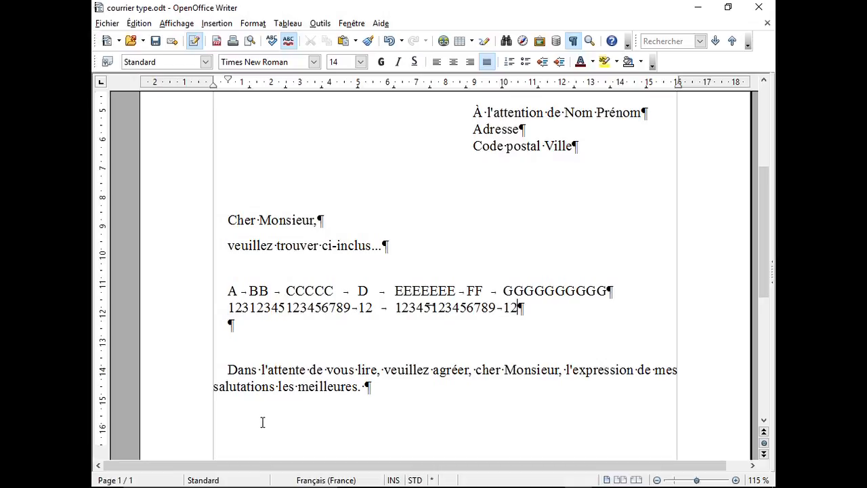
Step: Select both rows and set left tab stops at about 1.6, 3.6, 6.4 and 8.1 cm on the ruler
drag(228, 291, 519, 307)
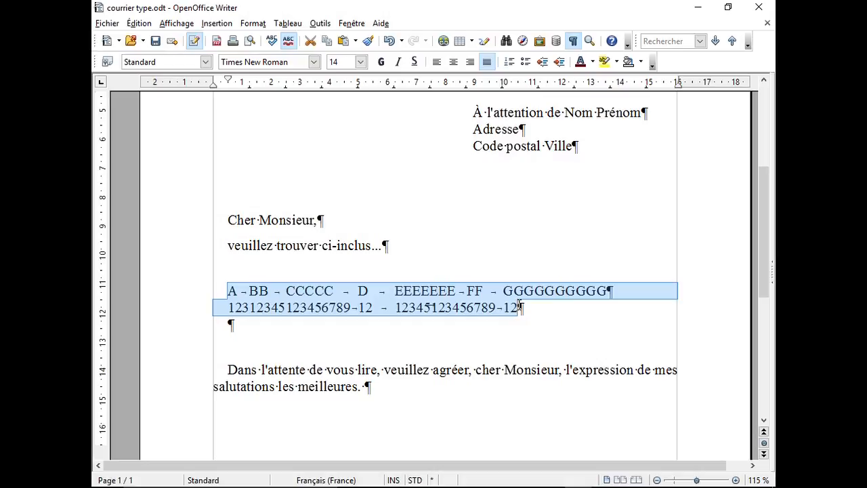
click(259, 85)
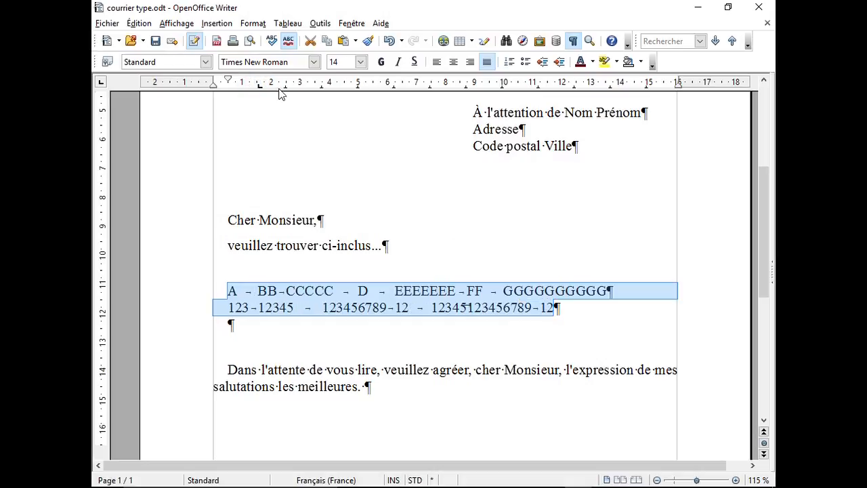
click(316, 84)
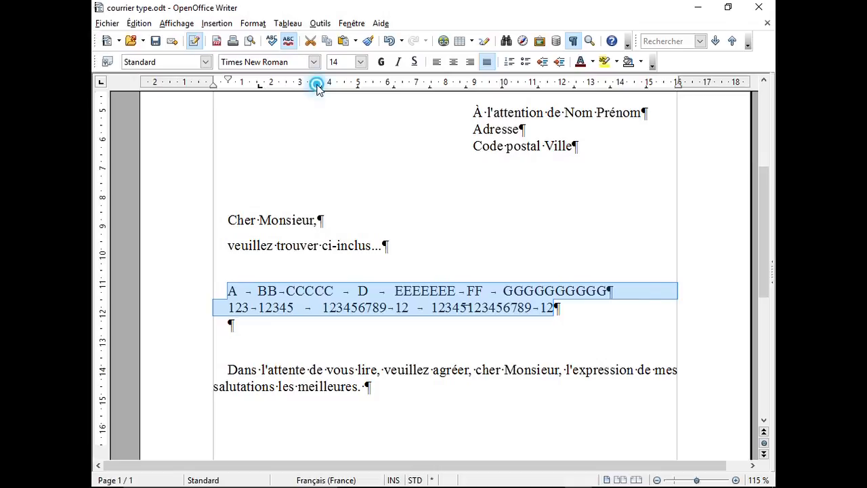
click(382, 84)
drag(389, 83, 398, 87)
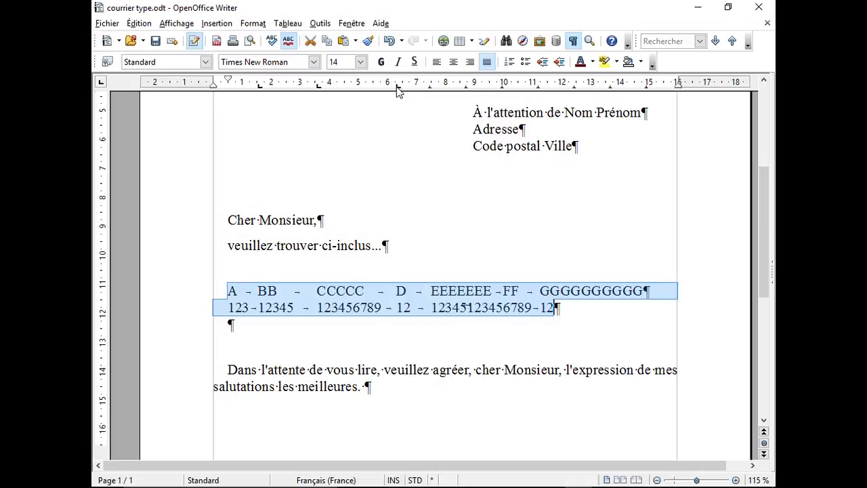
click(445, 84)
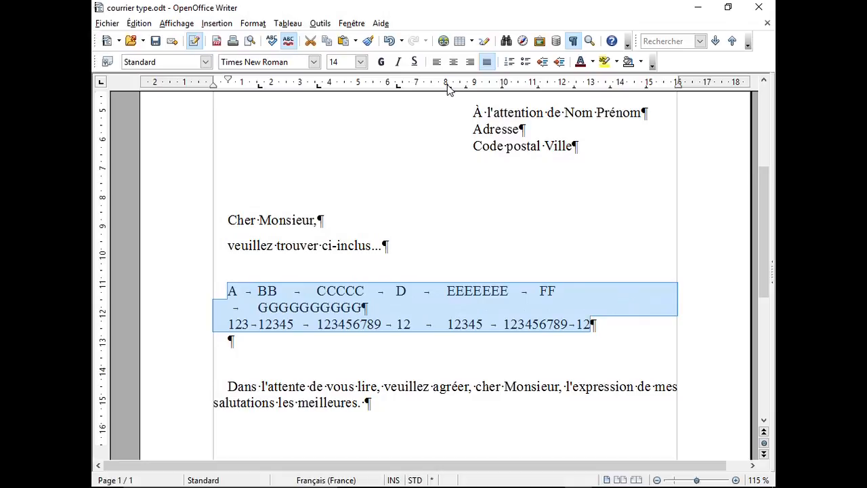
Step: Set both rows to font size 12 and add left tab stops at about 10.4 and 12.5 cm
click(361, 62)
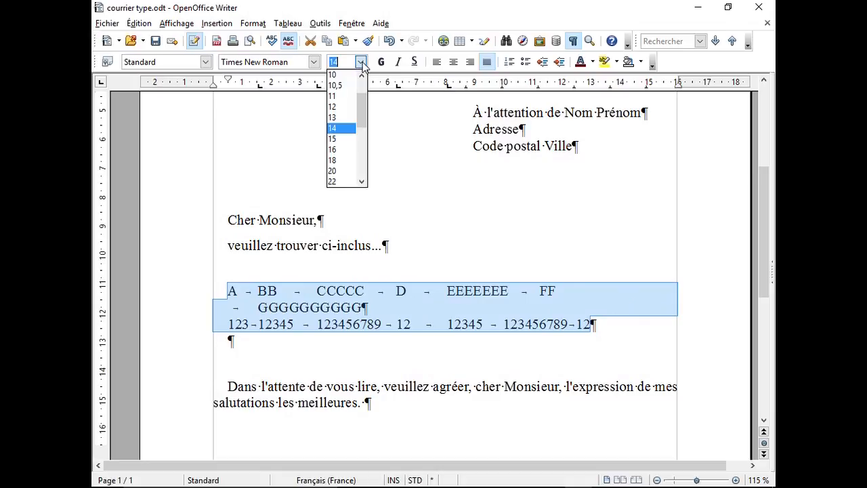
click(348, 108)
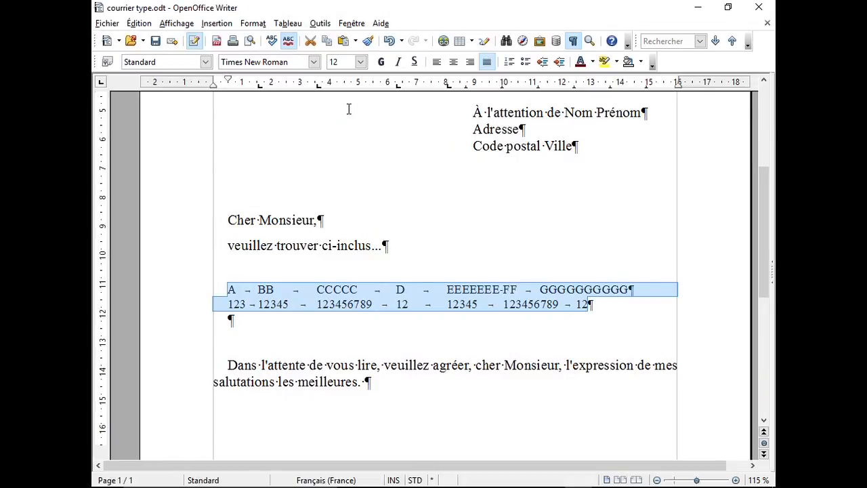
click(515, 83)
click(564, 83)
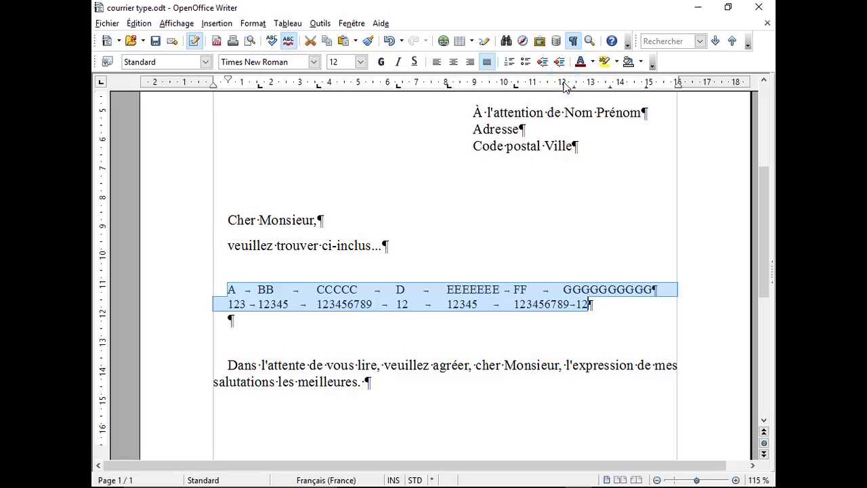
drag(570, 88, 575, 90)
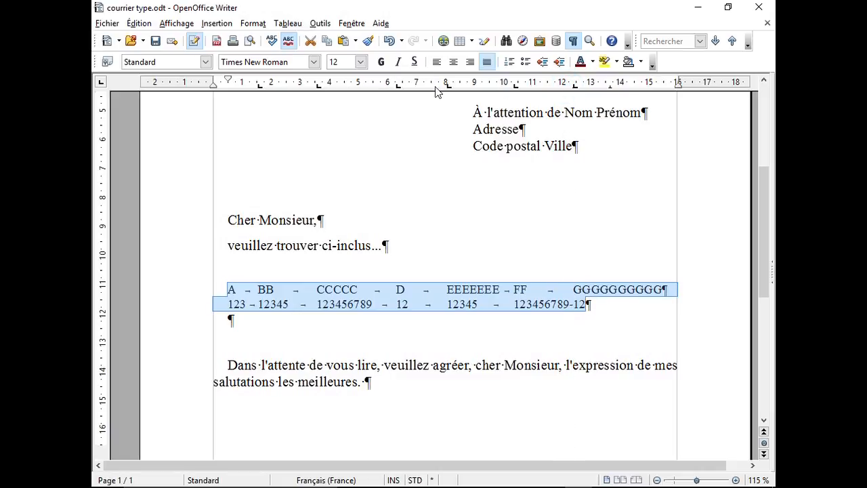
Step: Set both rows to font size 11 and move the six tab stops to about 1.9, 3.8, 6.6, 8.3, 10.7 and 13.6 cm
click(361, 62)
click(335, 118)
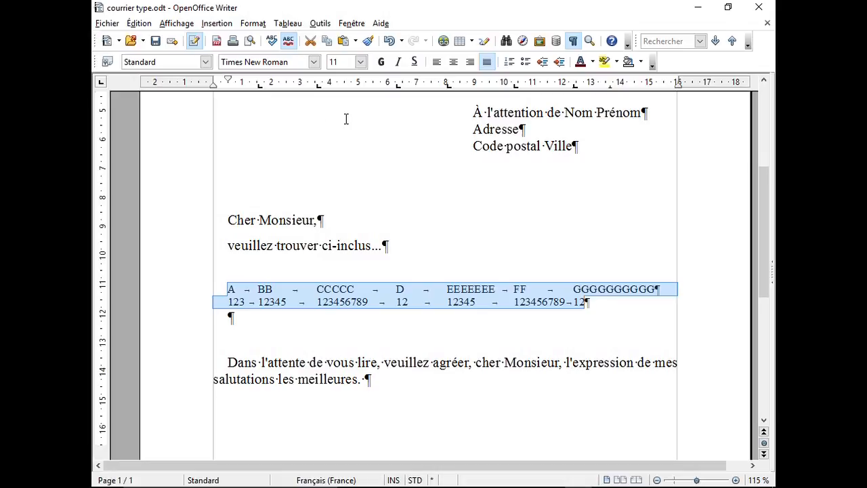
drag(261, 89, 329, 89)
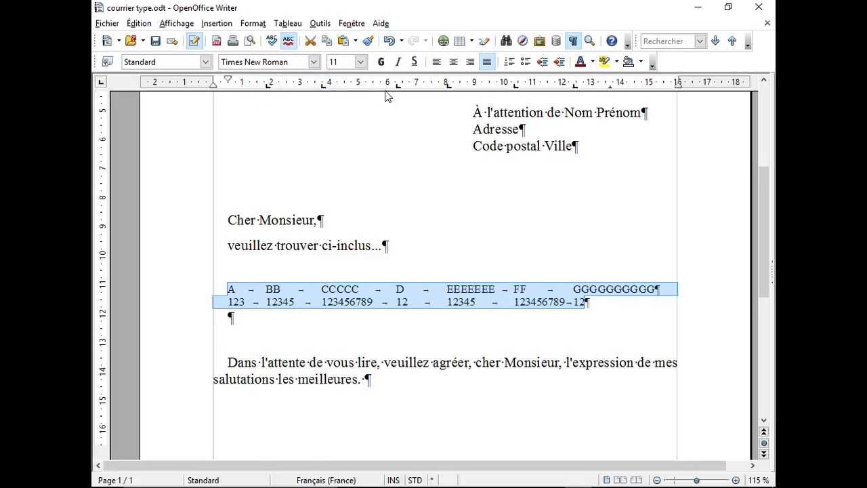
drag(399, 87, 450, 85)
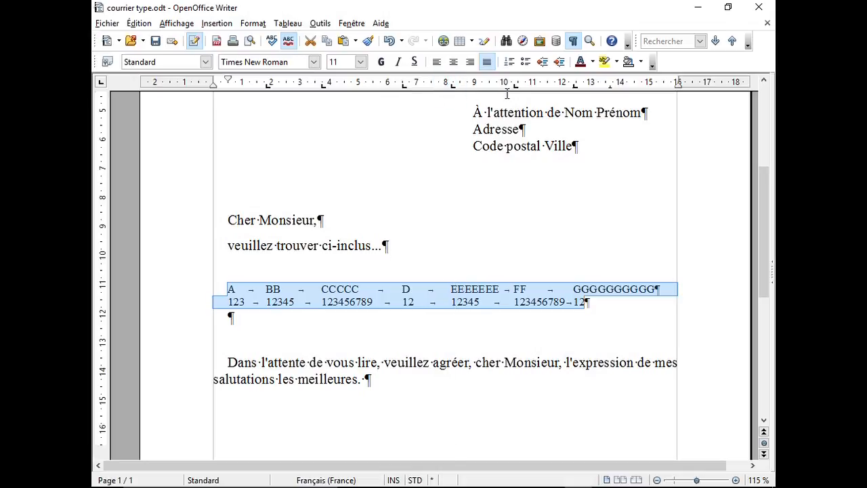
drag(515, 90, 523, 90)
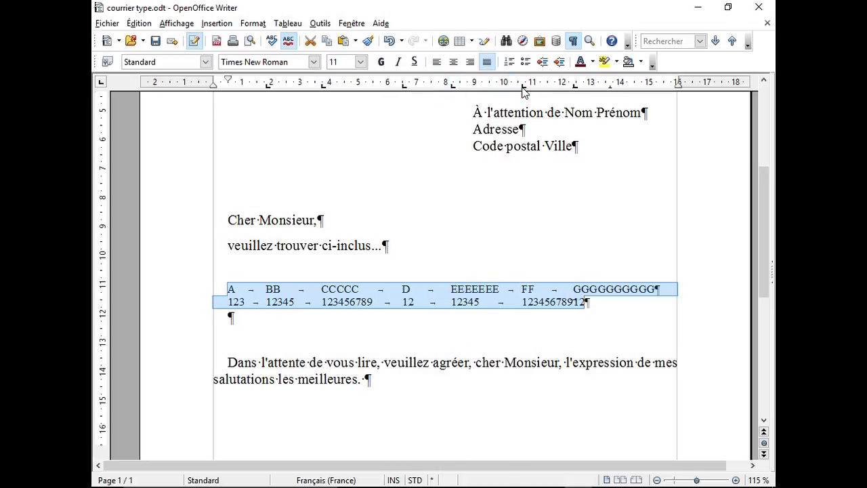
drag(576, 88, 605, 89)
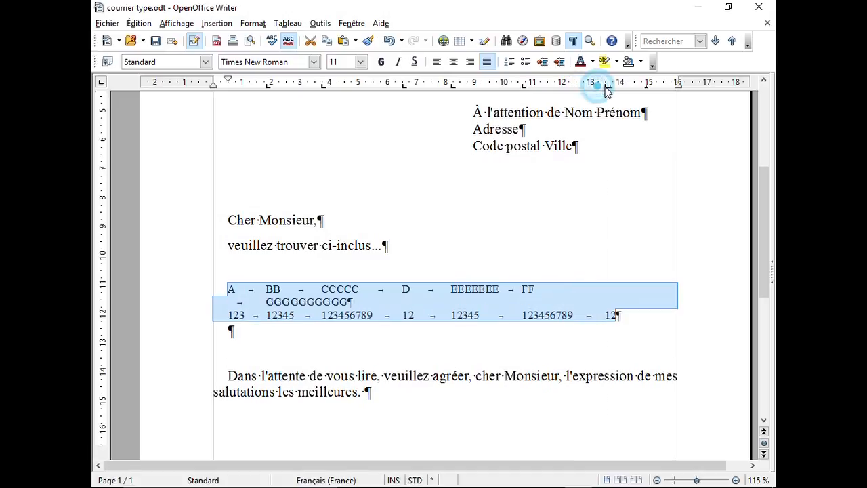
Step: Reduce the font size of the two selected rows to 10 and then to 9
click(360, 62)
click(349, 108)
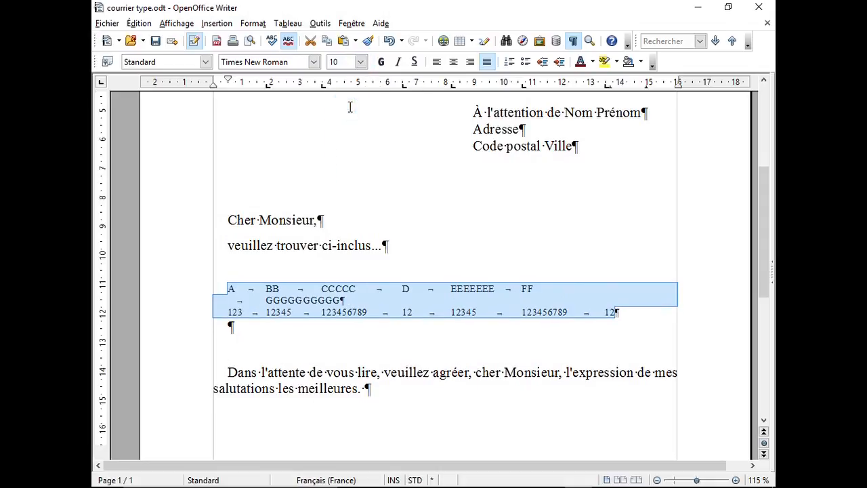
click(360, 62)
click(347, 108)
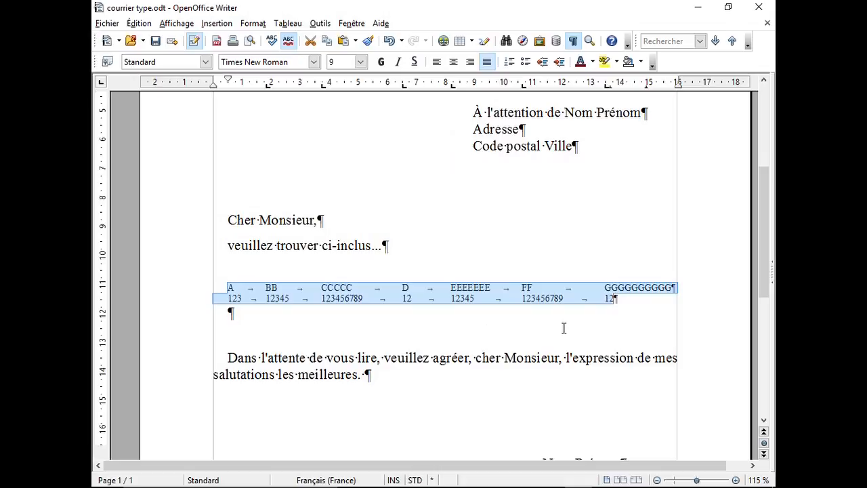
Step: Add a third tab-separated row below with 111, 111, 12345, 123, 123, 1 and 123456
click(640, 300)
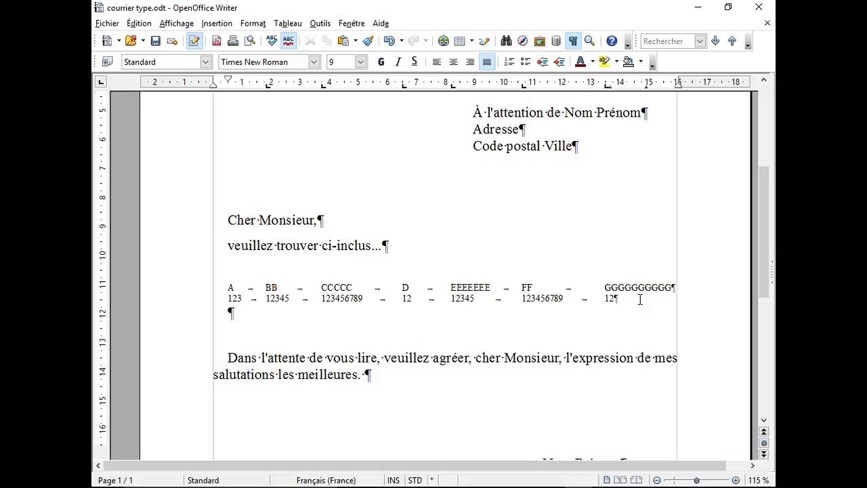
key(Return)
text(111)
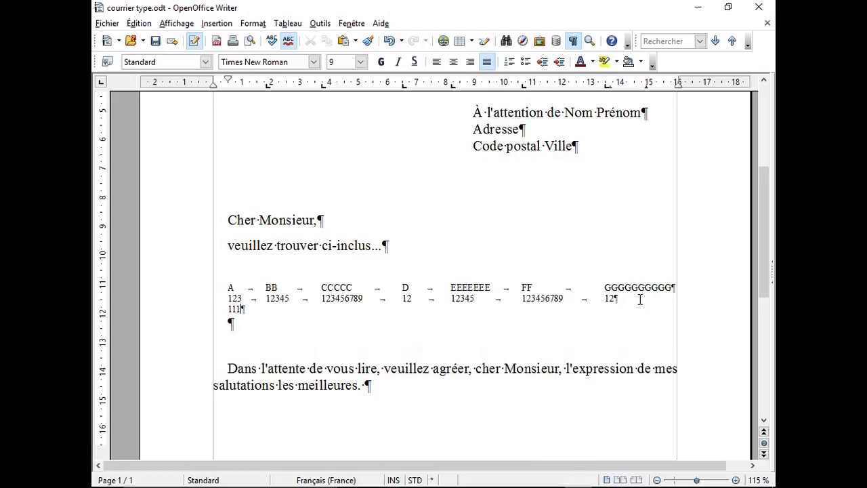
key(Tab)
text(111)
key(Tab)
text(12345)
key(Tab)
text(123)
key(Tab)
text(123)
key(Tab)
text(1)
key(Tab)
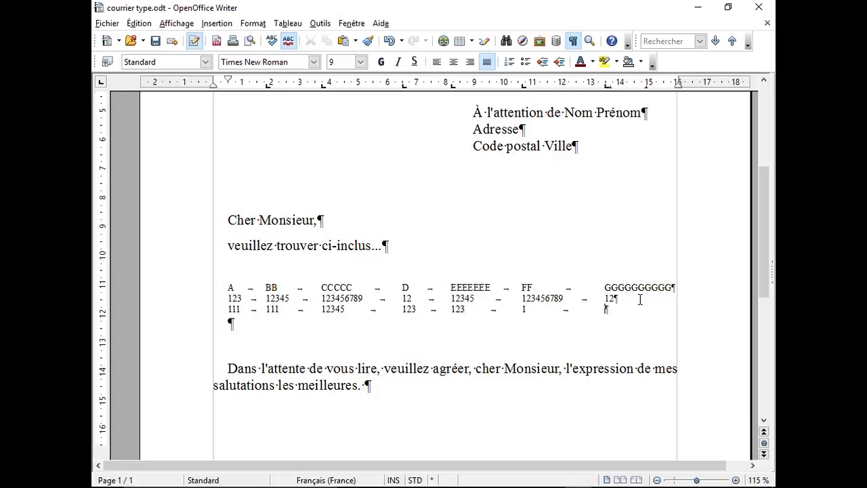
text(123456)
Step: Select all three rows and move their tab stops to about 1.6, 3, 5.1, 6.7, 9.2 and 11.8 cm
drag(229, 286, 633, 310)
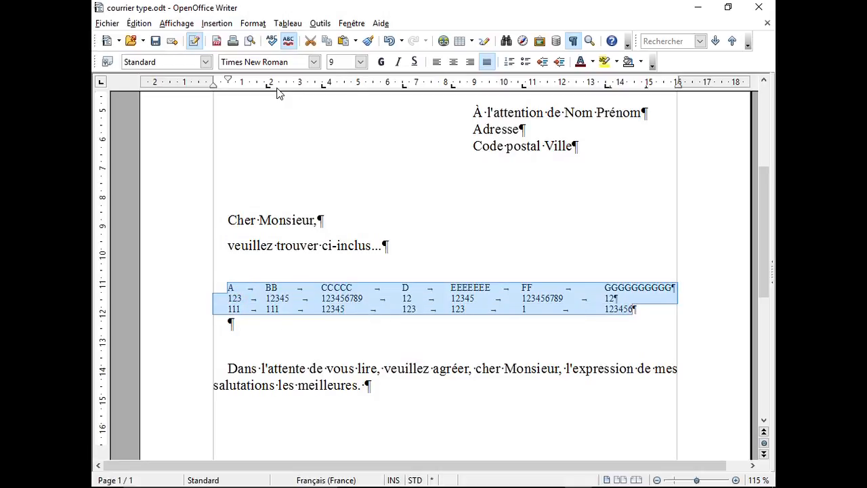
drag(270, 87, 258, 91)
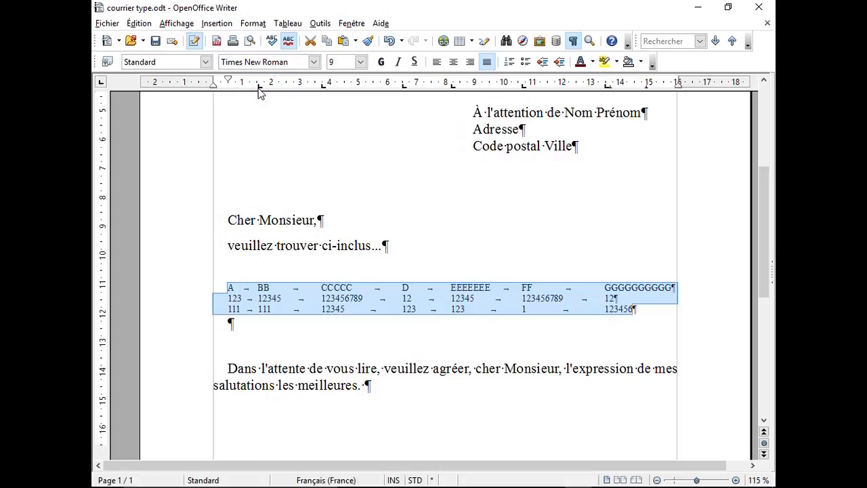
drag(322, 89, 301, 91)
drag(404, 88, 360, 91)
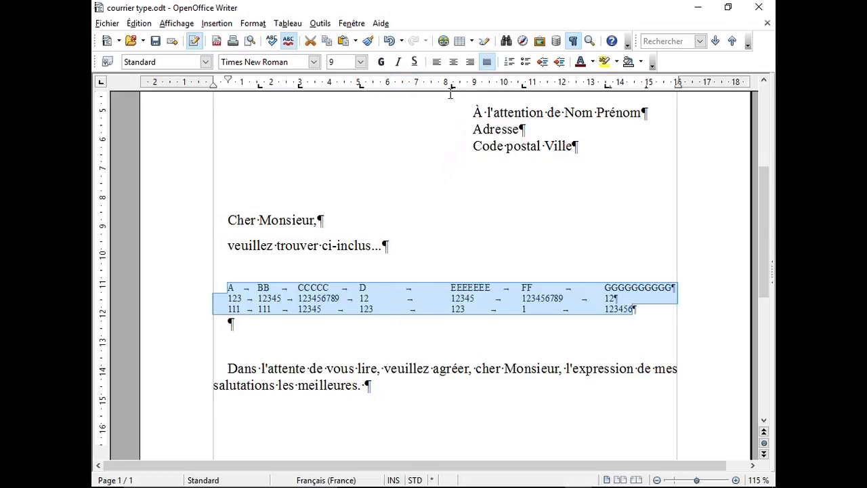
drag(453, 87, 406, 88)
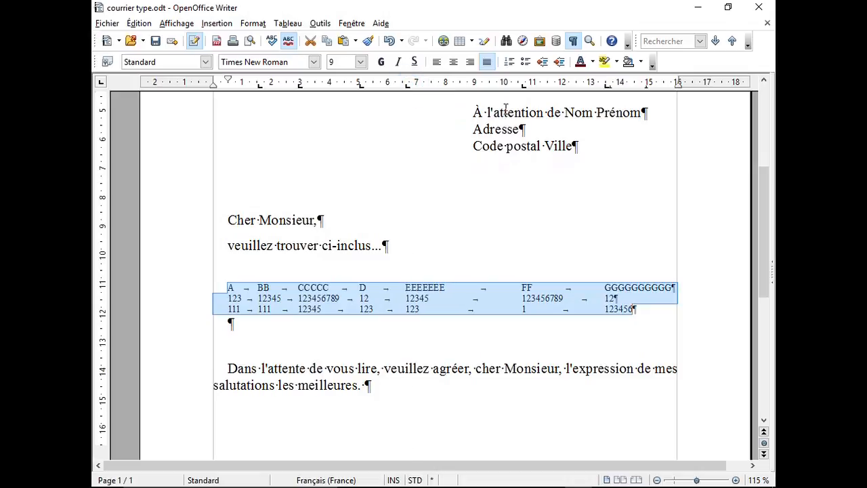
drag(524, 88, 478, 94)
drag(607, 87, 556, 94)
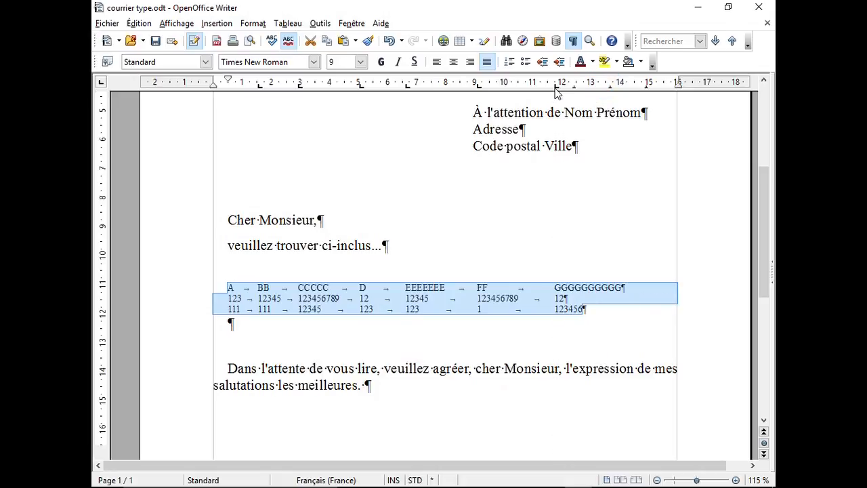
Step: Set the three rows to font size 12 and move their tab stops to about 1.9, 3.5, 5.7, 7.2, 9.8 and 12.4 cm
click(361, 61)
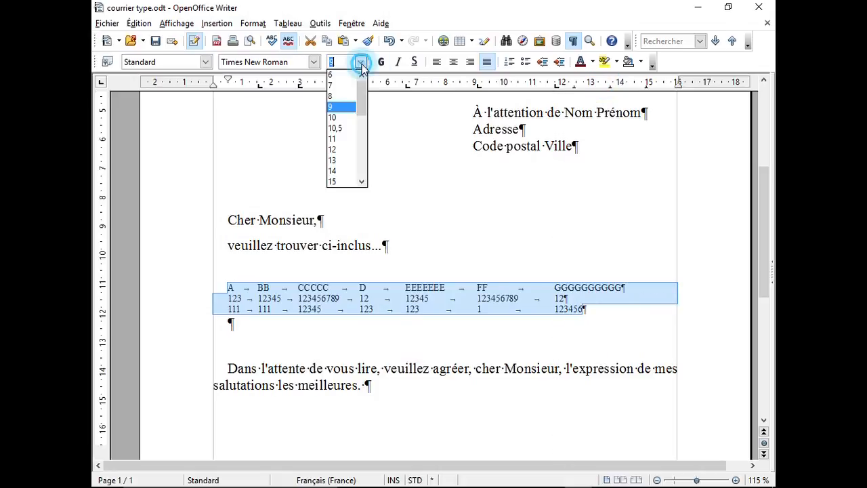
click(342, 149)
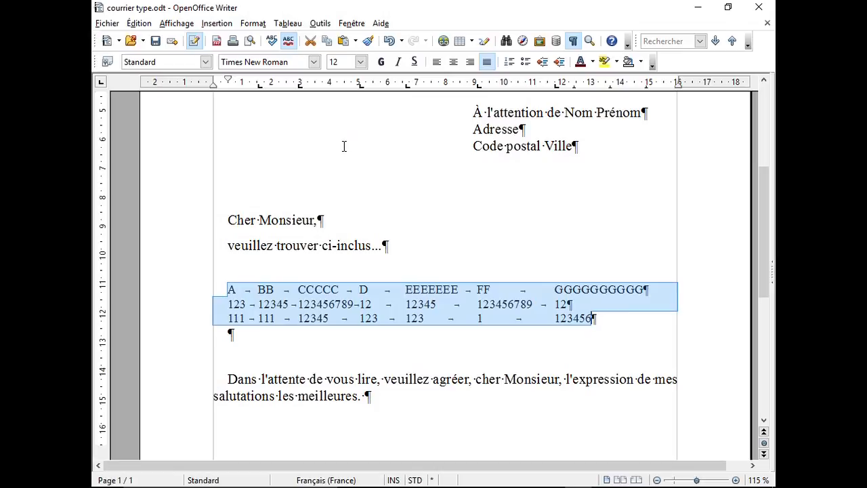
drag(557, 85, 572, 87)
drag(480, 84, 496, 87)
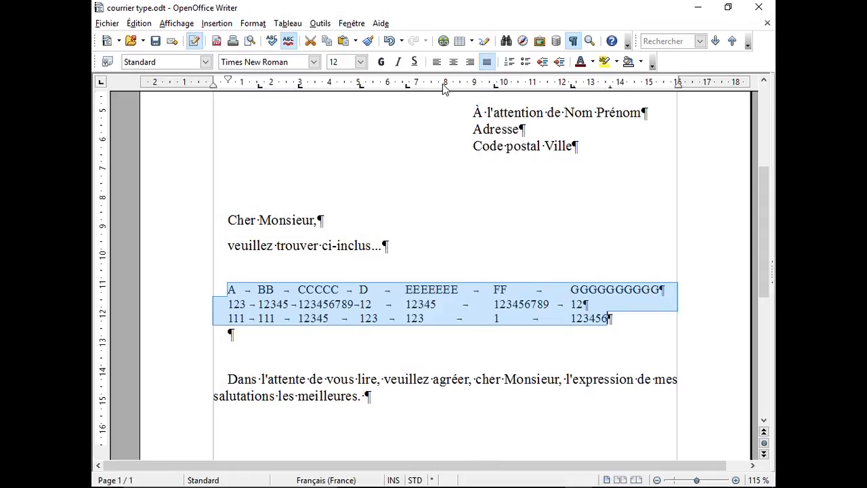
drag(407, 86, 421, 86)
drag(362, 86, 378, 87)
drag(301, 86, 313, 87)
drag(259, 87, 268, 87)
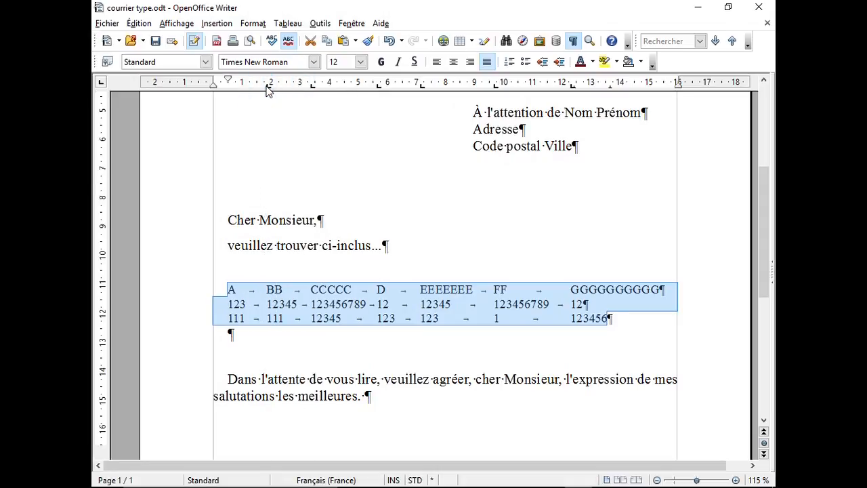
click(355, 332)
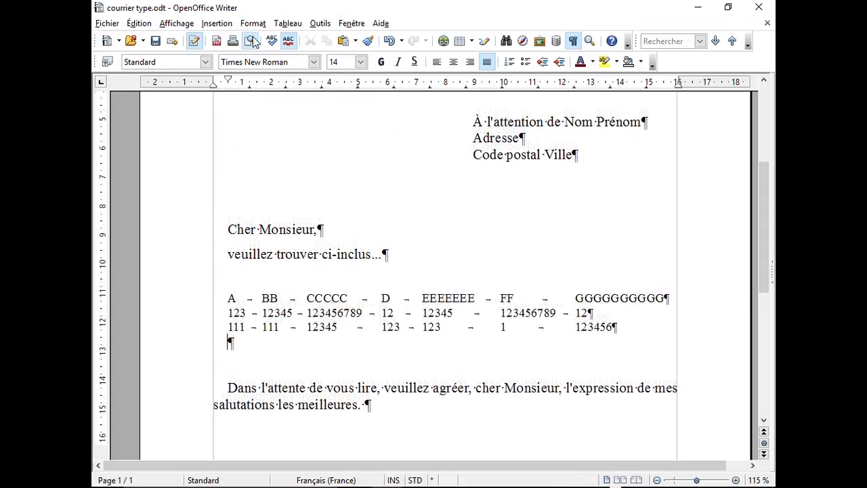
Step: Open the tab stop settings for the empty paragraph just below the three data rows
click(254, 25)
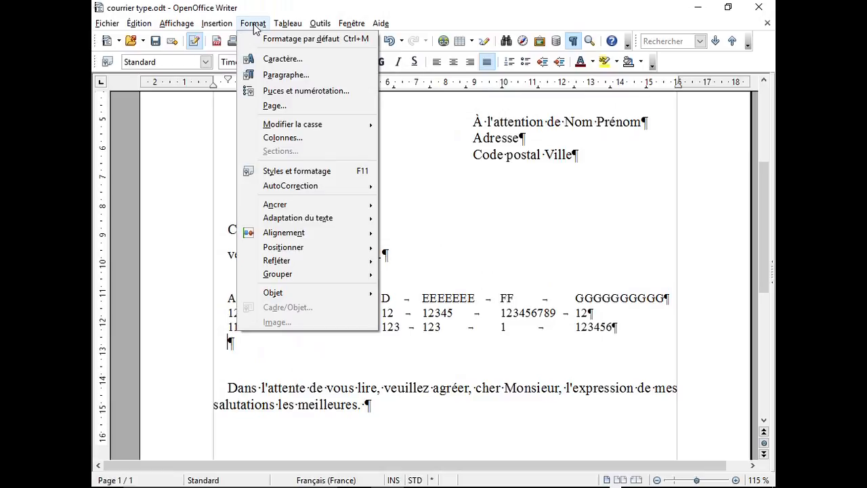
click(359, 78)
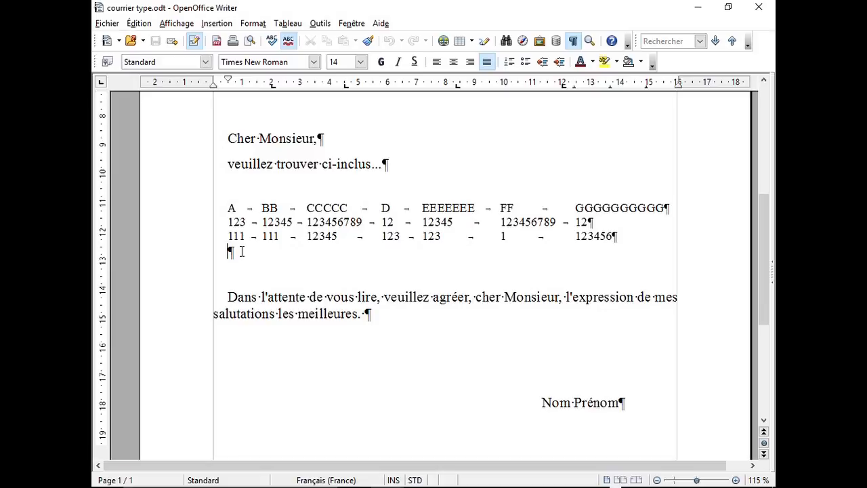
right_click(240, 251)
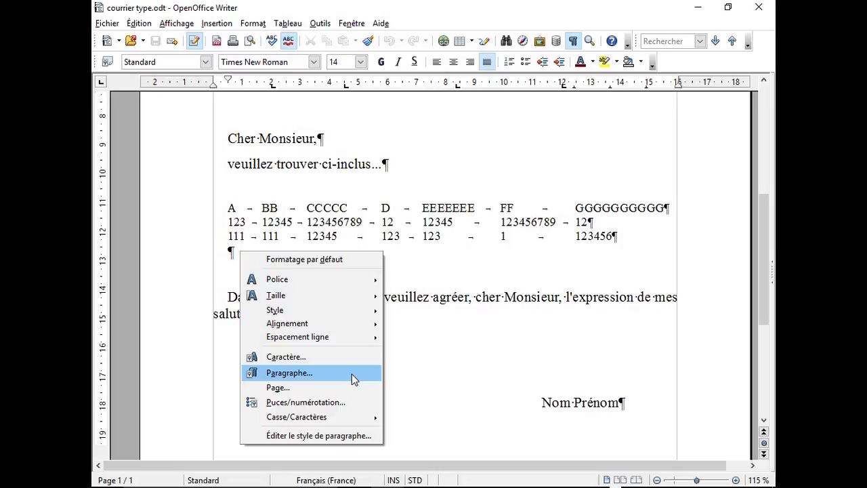
click(351, 374)
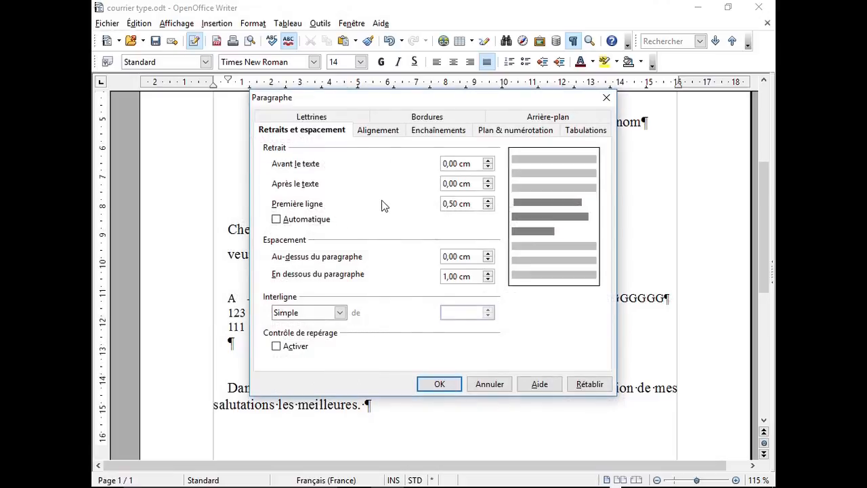
click(589, 132)
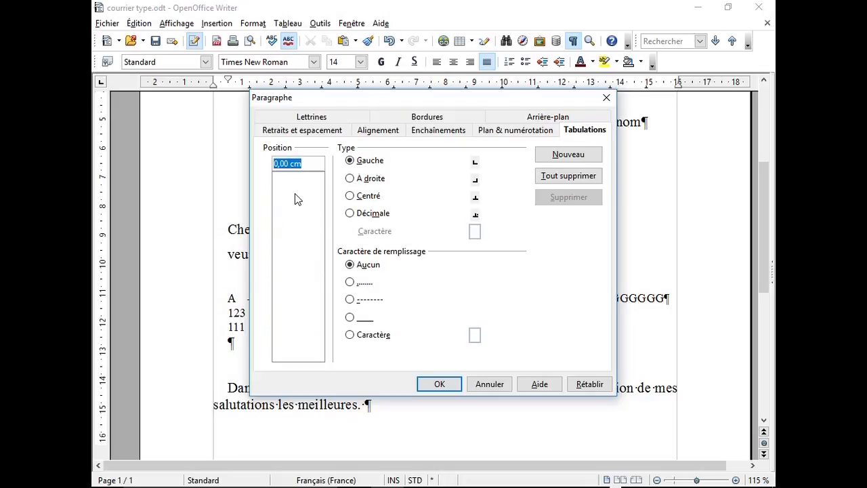
Step: Add left tab stops at 2, 4, 6 and 11 cm and delete them all again
text(2)
click(553, 156)
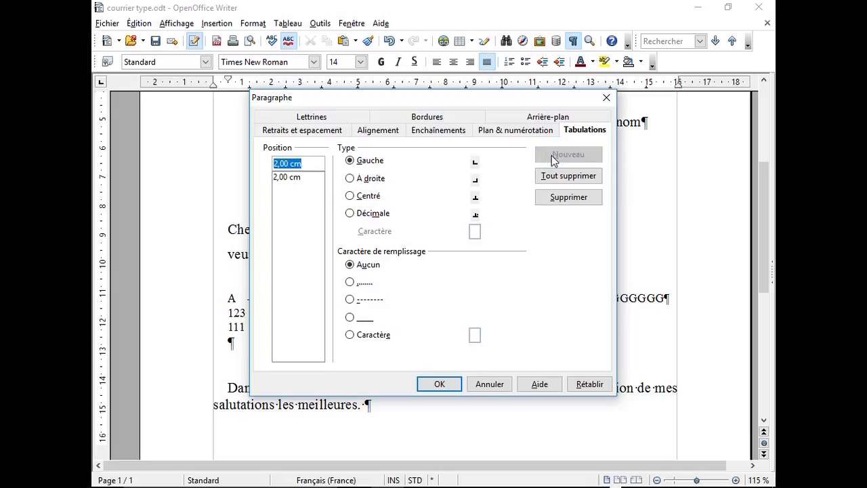
text(4)
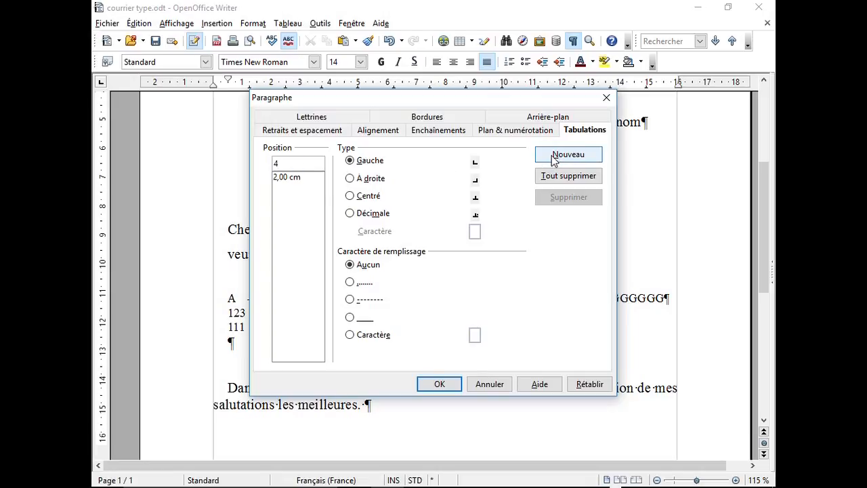
click(554, 157)
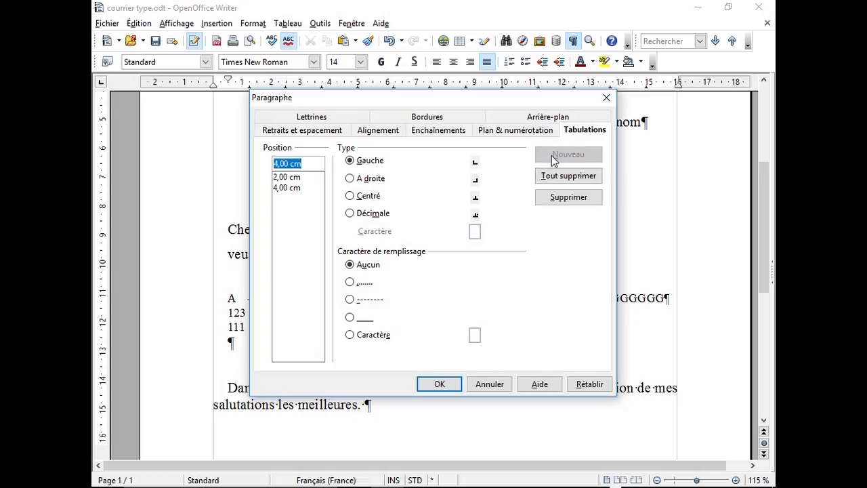
text(6)
click(555, 157)
text(11)
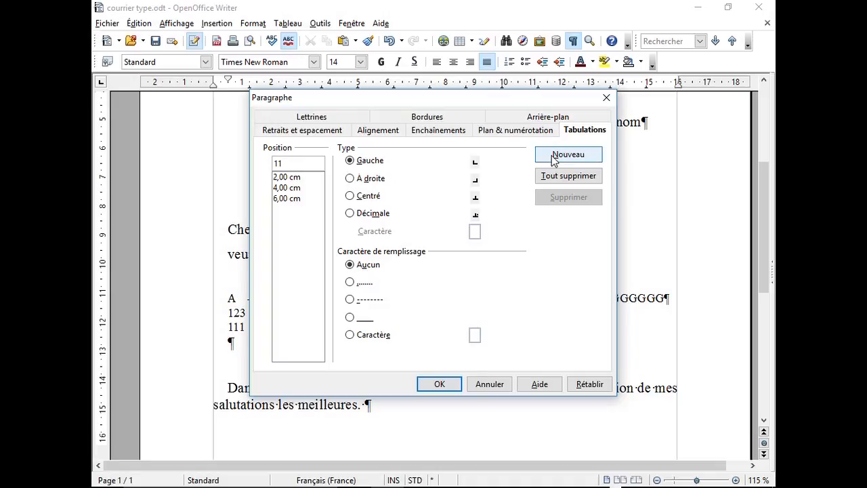
click(554, 157)
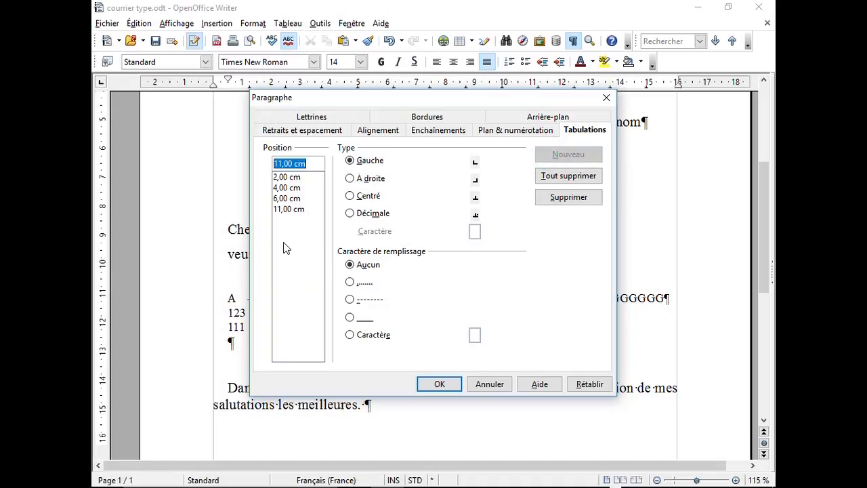
click(557, 179)
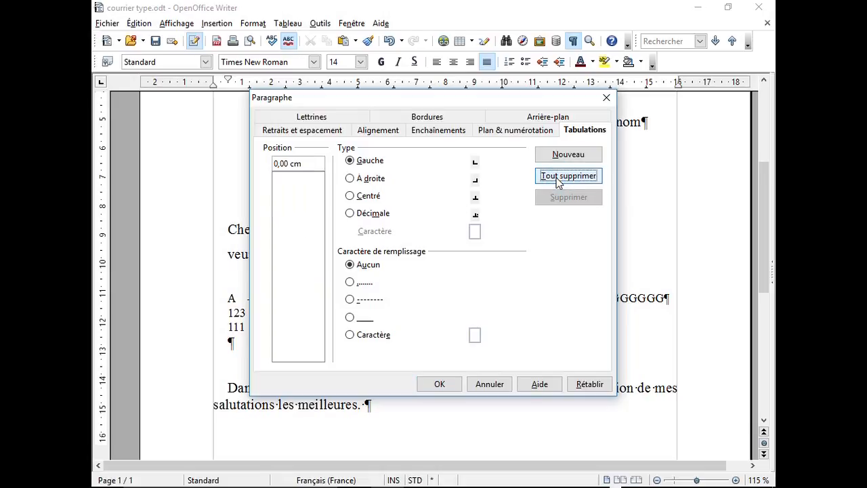
Step: Add left tab stops at 2, 4.5, 8.35 and 12 cm to the empty paragraph and apply them
click(303, 164)
drag(302, 165, 268, 168)
text(2)
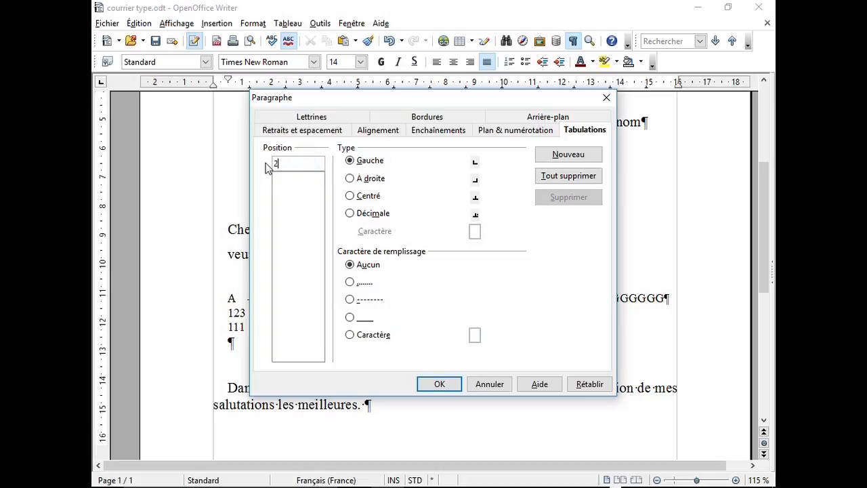
click(551, 157)
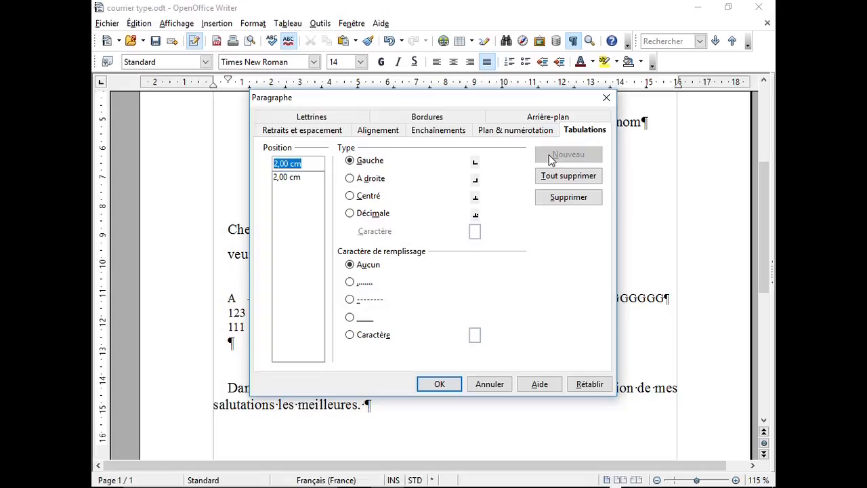
text(4,5)
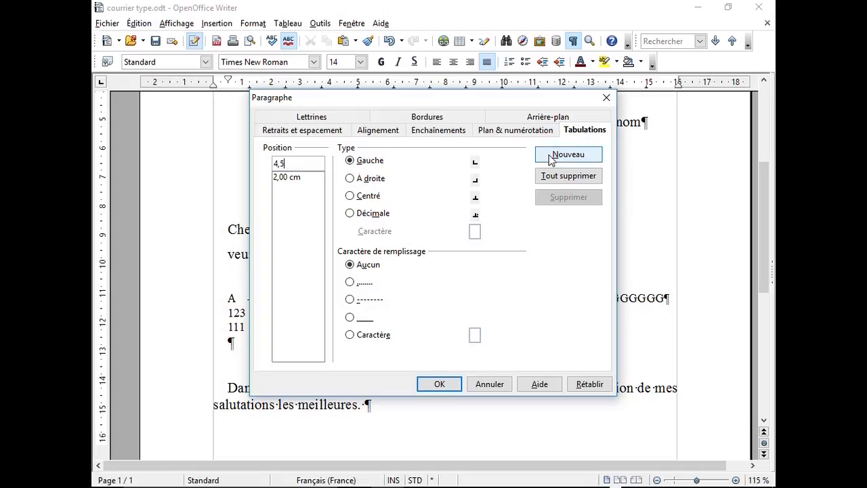
click(551, 157)
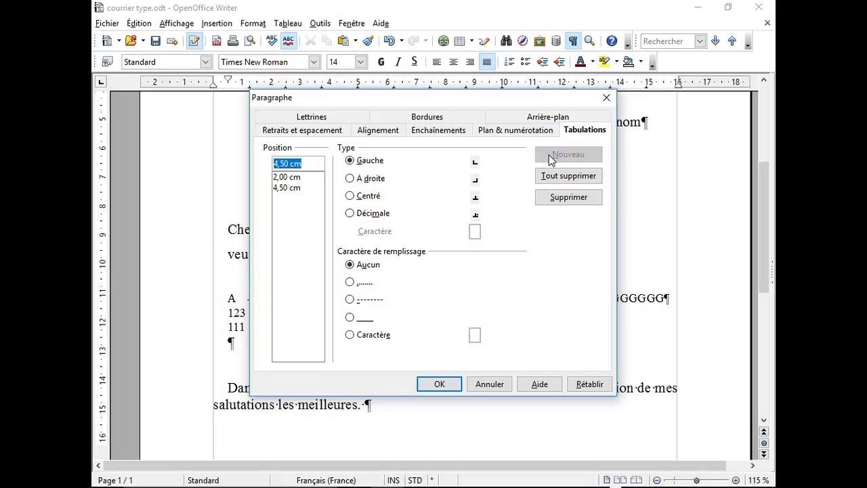
text(8)
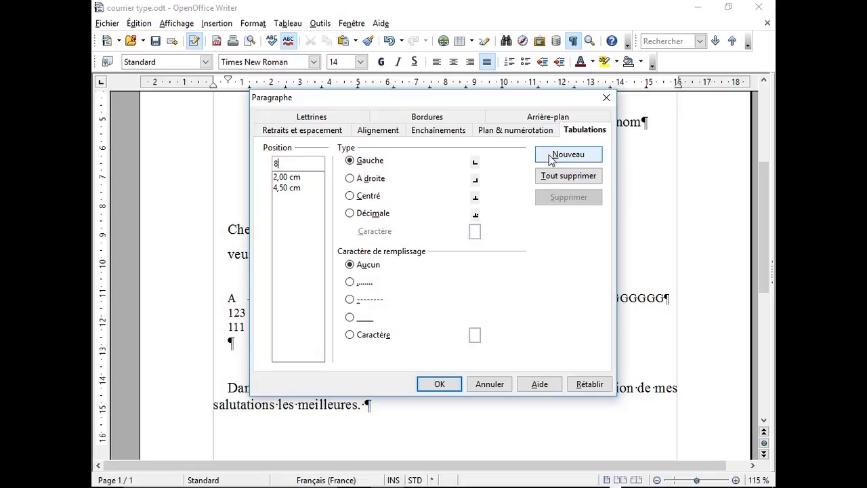
text(,35)
click(551, 157)
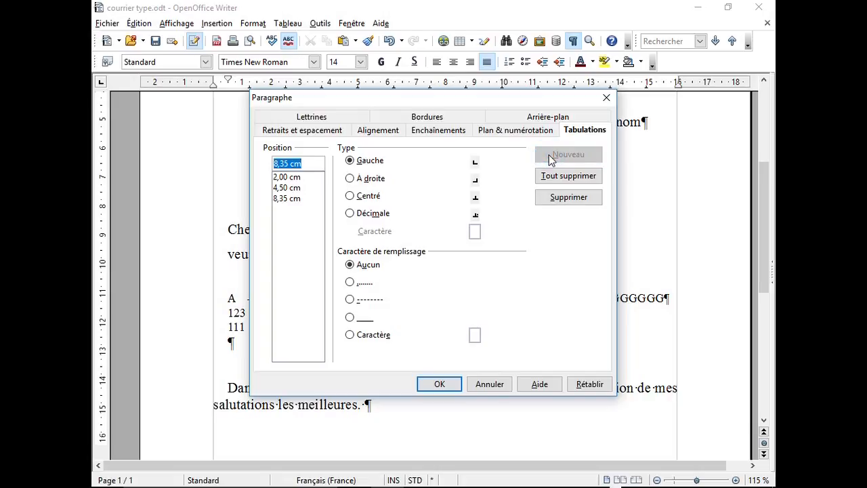
text(12)
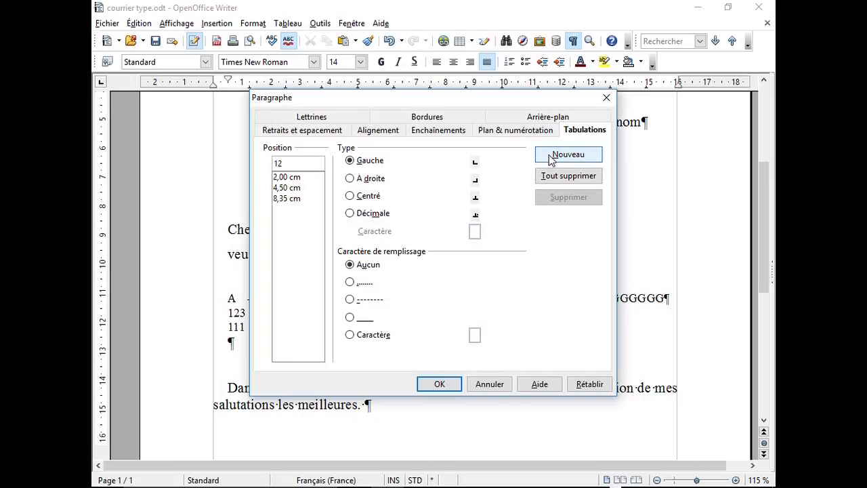
click(551, 157)
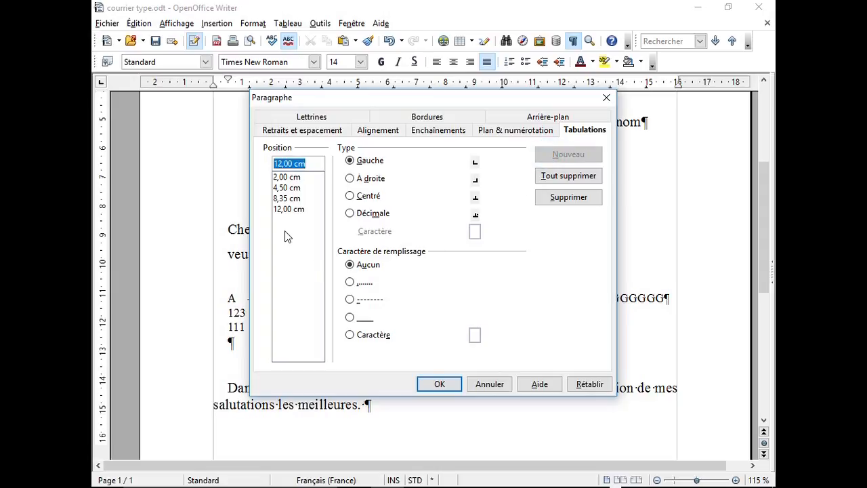
click(440, 384)
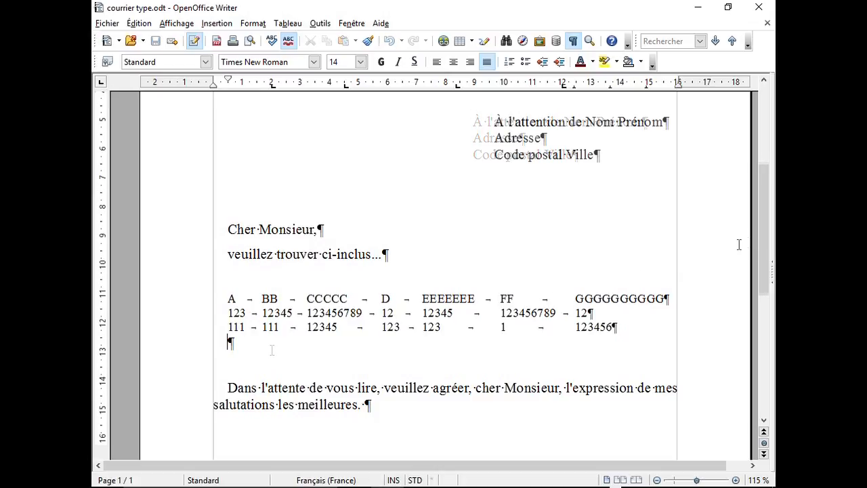
Step: Select the three recipient address lines and move their first-line indent to about 8.9 cm
drag(764, 228, 759, 191)
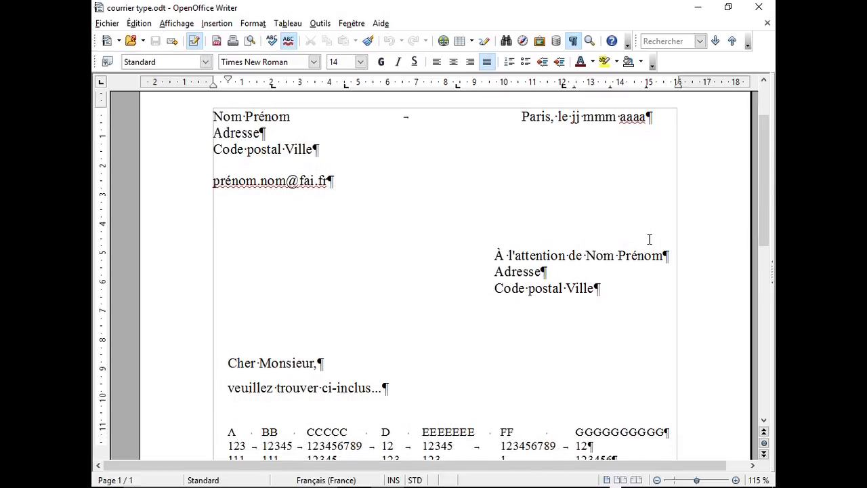
drag(494, 256, 501, 288)
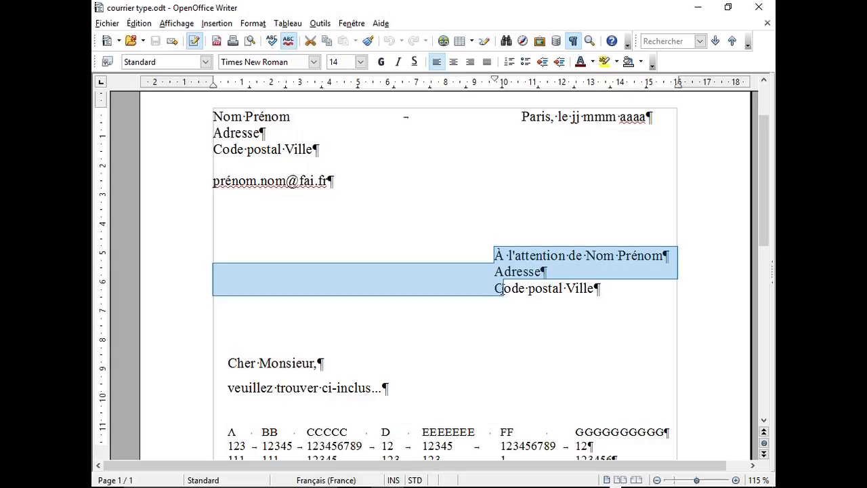
drag(501, 79, 474, 81)
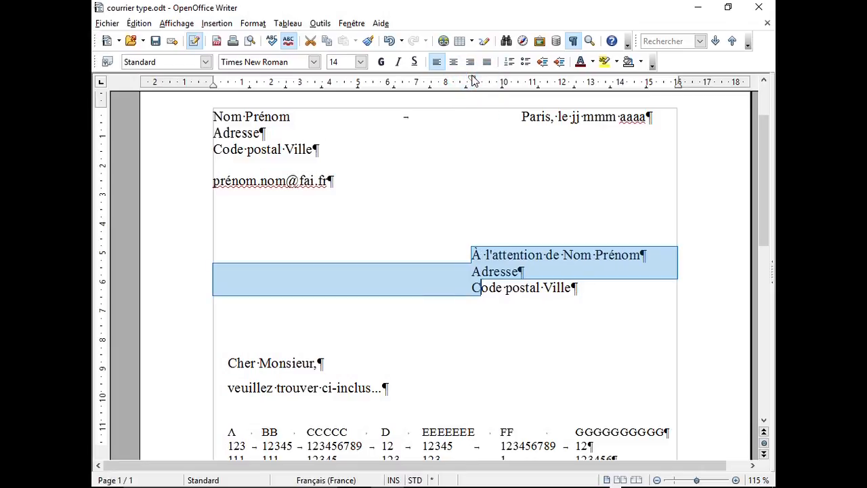
Step: Move the first-line indent of the signature line at the end of the letter to about 11.3 cm
drag(765, 193, 767, 307)
click(608, 318)
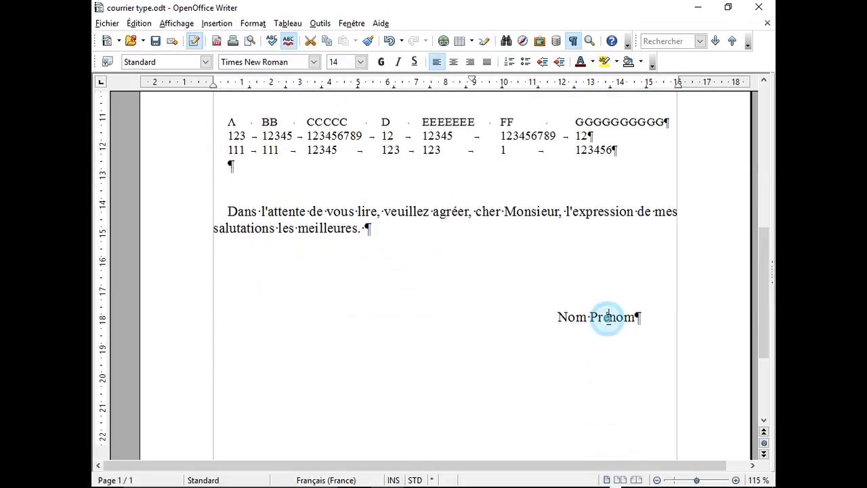
click(559, 316)
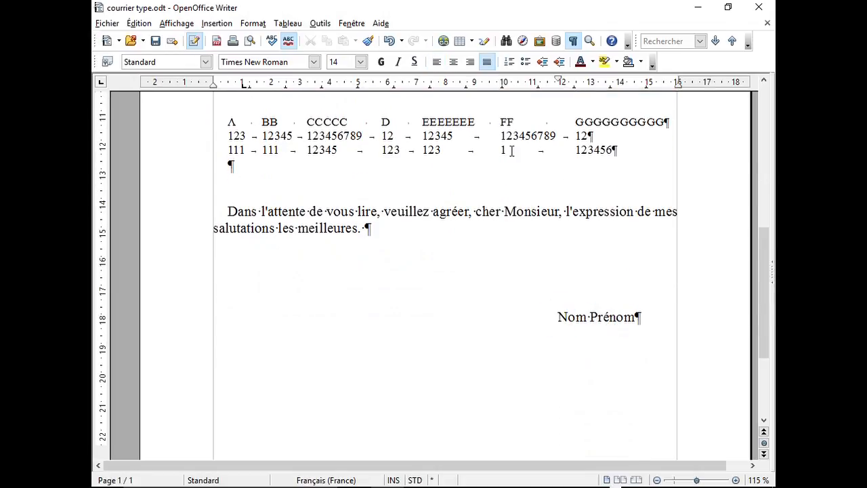
click(559, 80)
drag(559, 80, 542, 82)
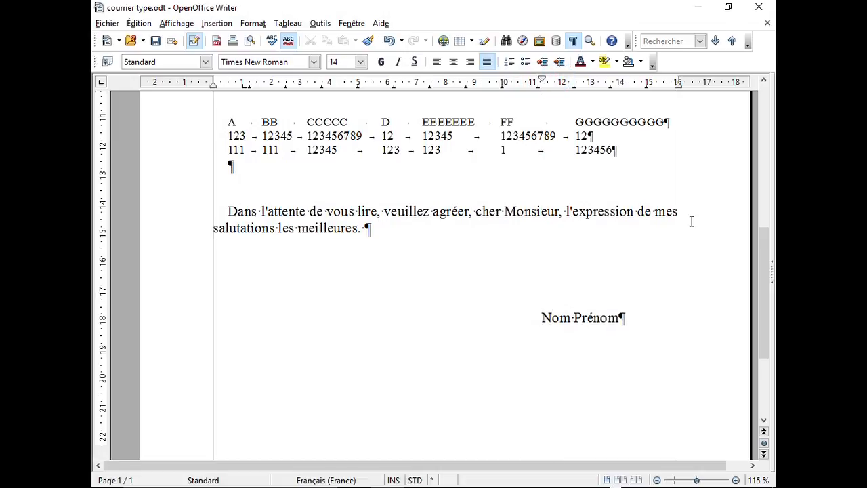
Step: Move the tab stop before the place and date in the letter's first line to about 11 cm
drag(762, 313, 752, 202)
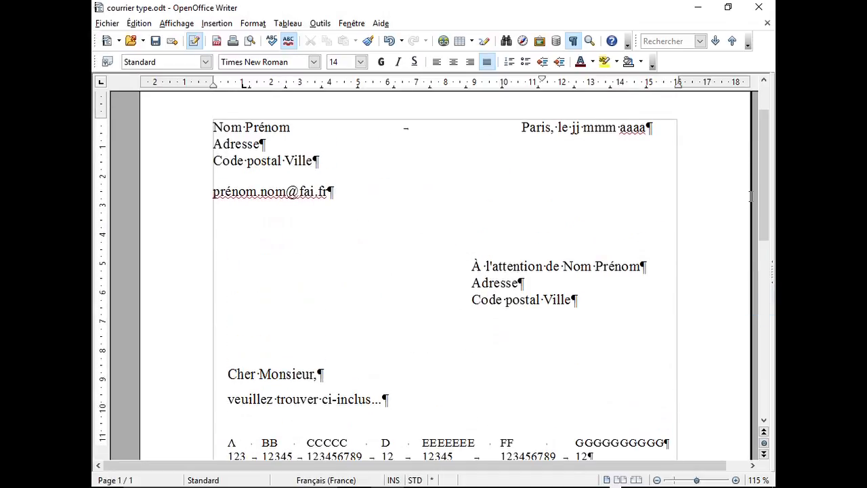
click(560, 128)
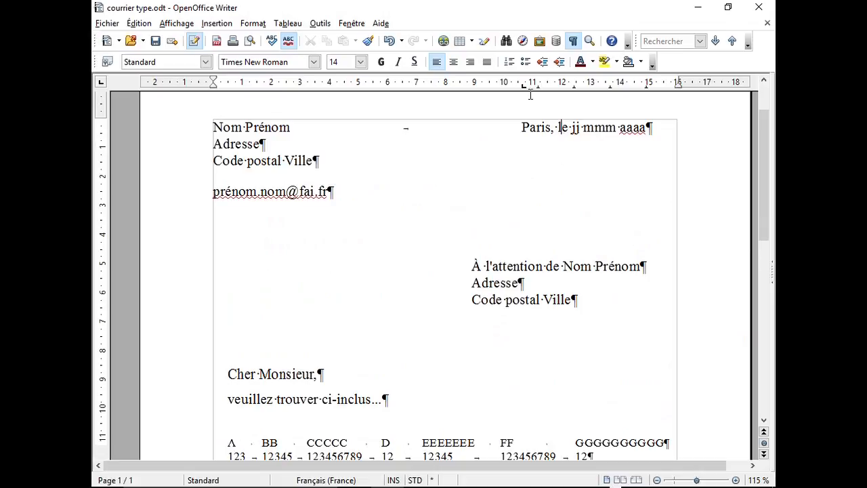
mouse_move(526, 87)
mouse_down()
mouse_move(505, 88)
mouse_move(581, 90)
mouse_move(535, 92)
mouse_up()
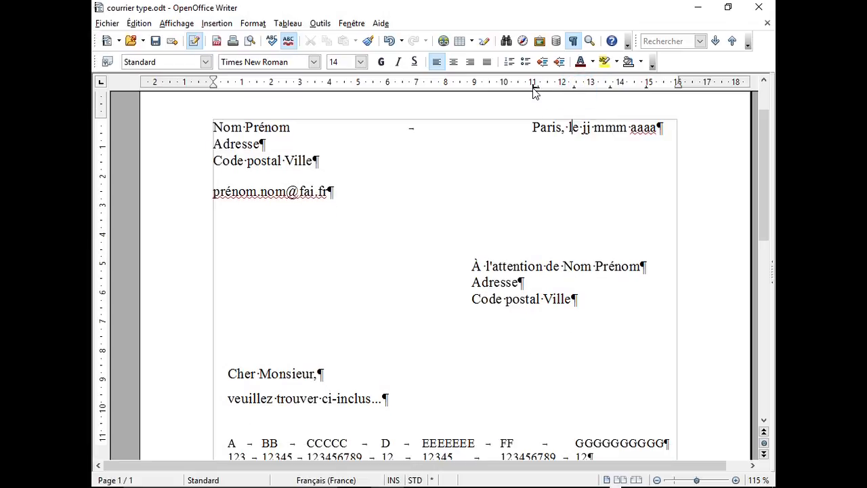